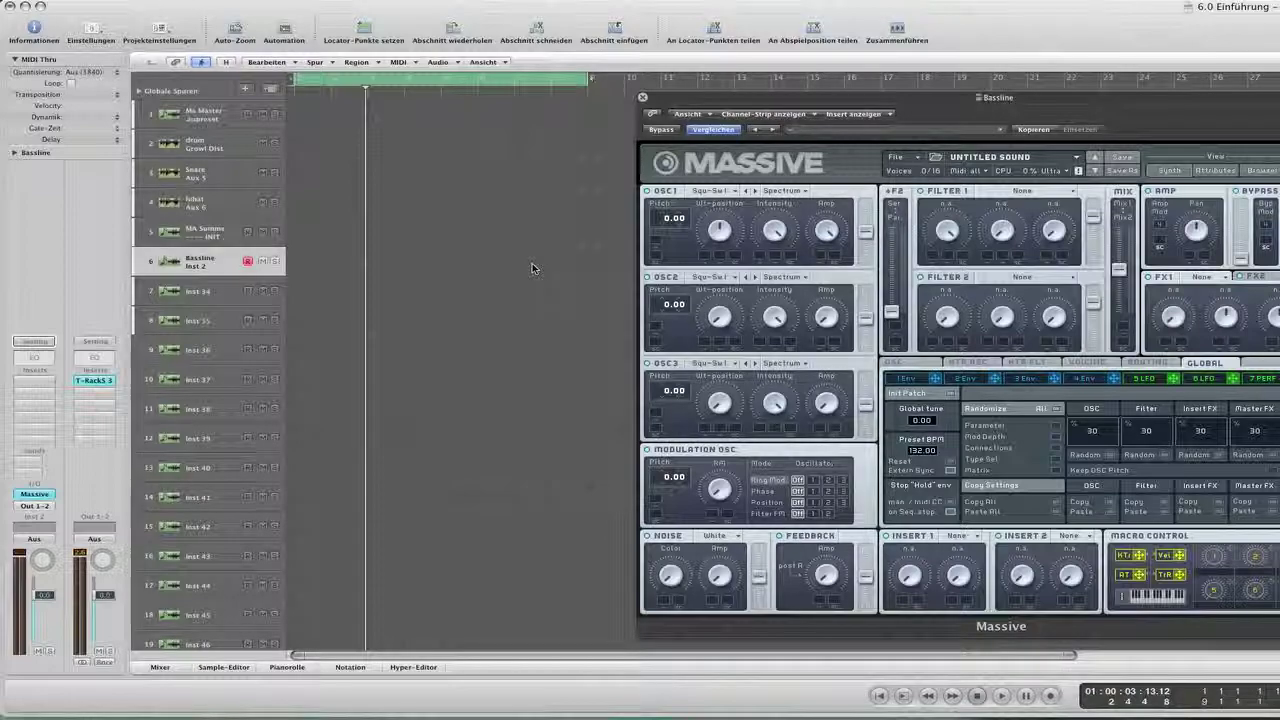
Move the Massive window so its full interface is in view and select the Inst 34 track
key(space)
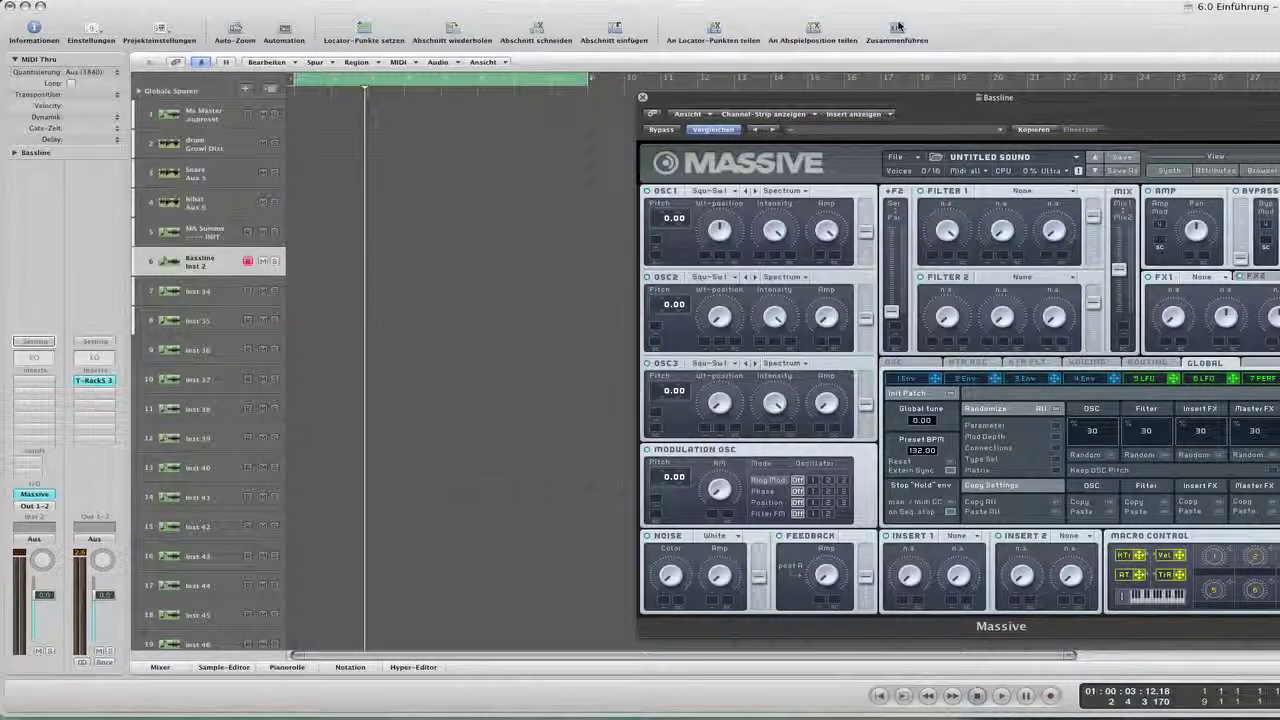
drag(983, 97, 702, 101)
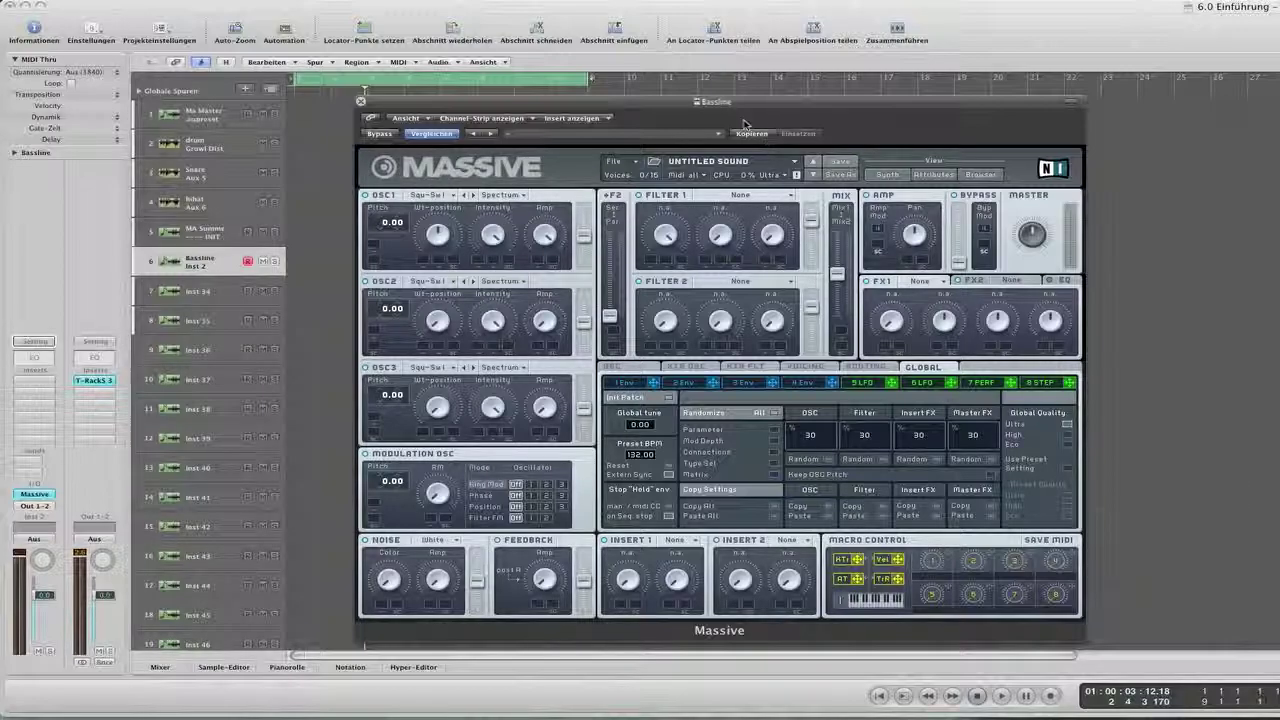
drag(729, 101, 868, 108)
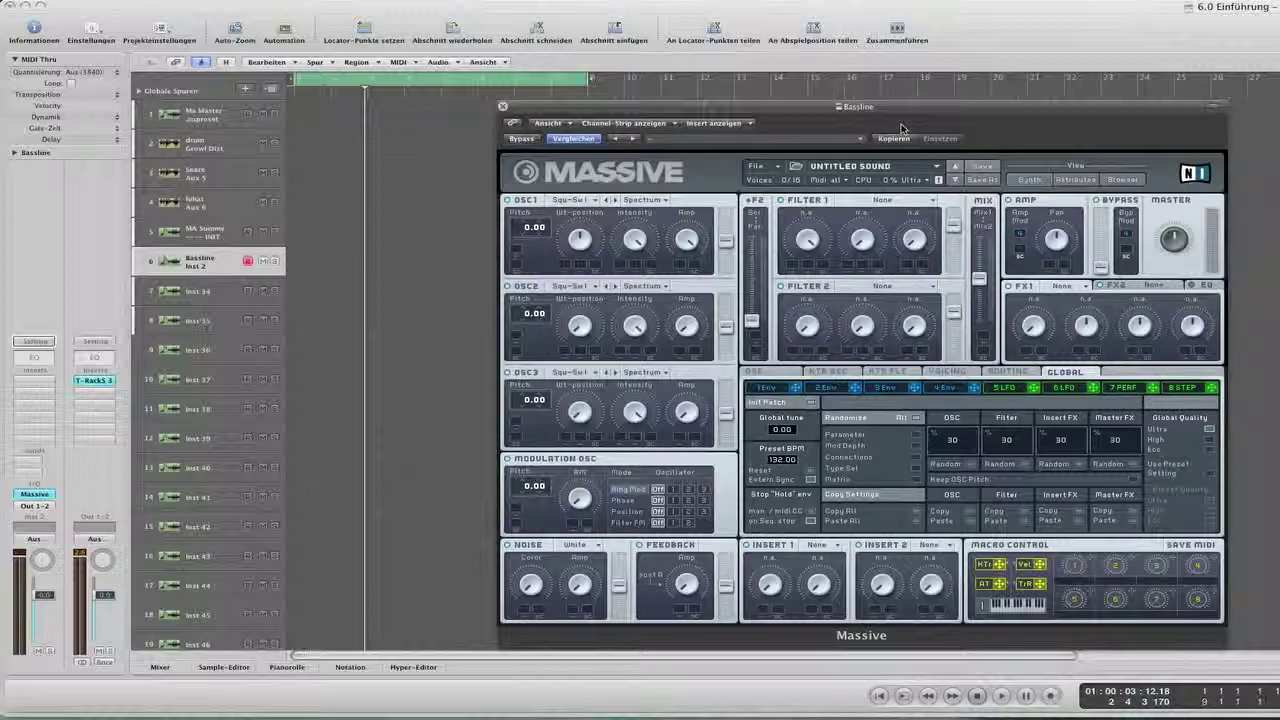
click(214, 294)
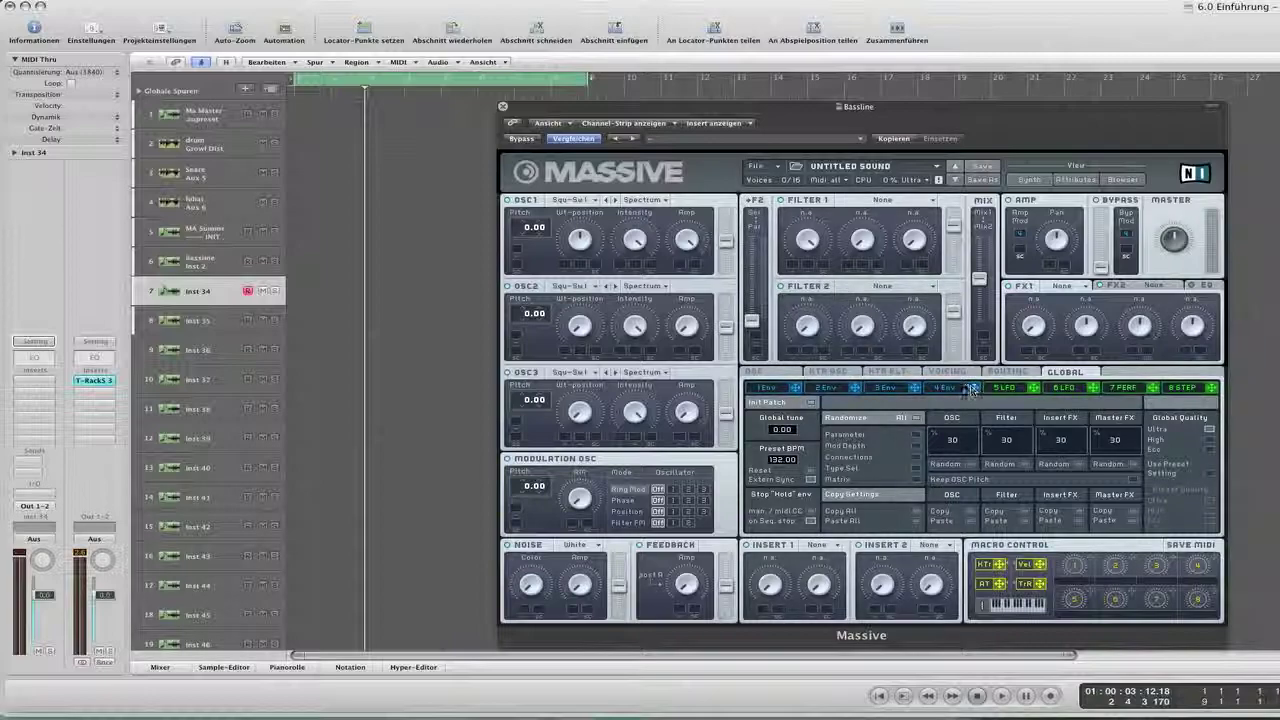
Shape envelope 4 with a shorter attack and its decay level lowered to zero
click(935, 390)
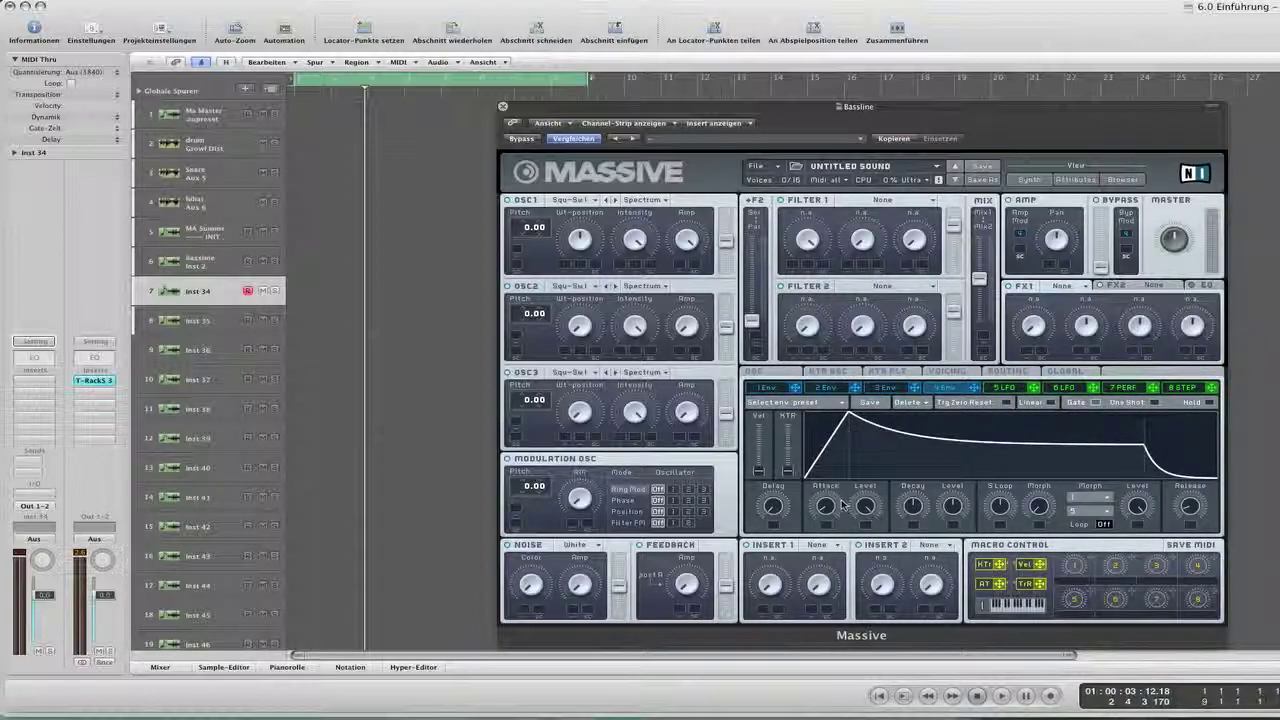
drag(832, 508, 885, 528)
drag(952, 506, 955, 625)
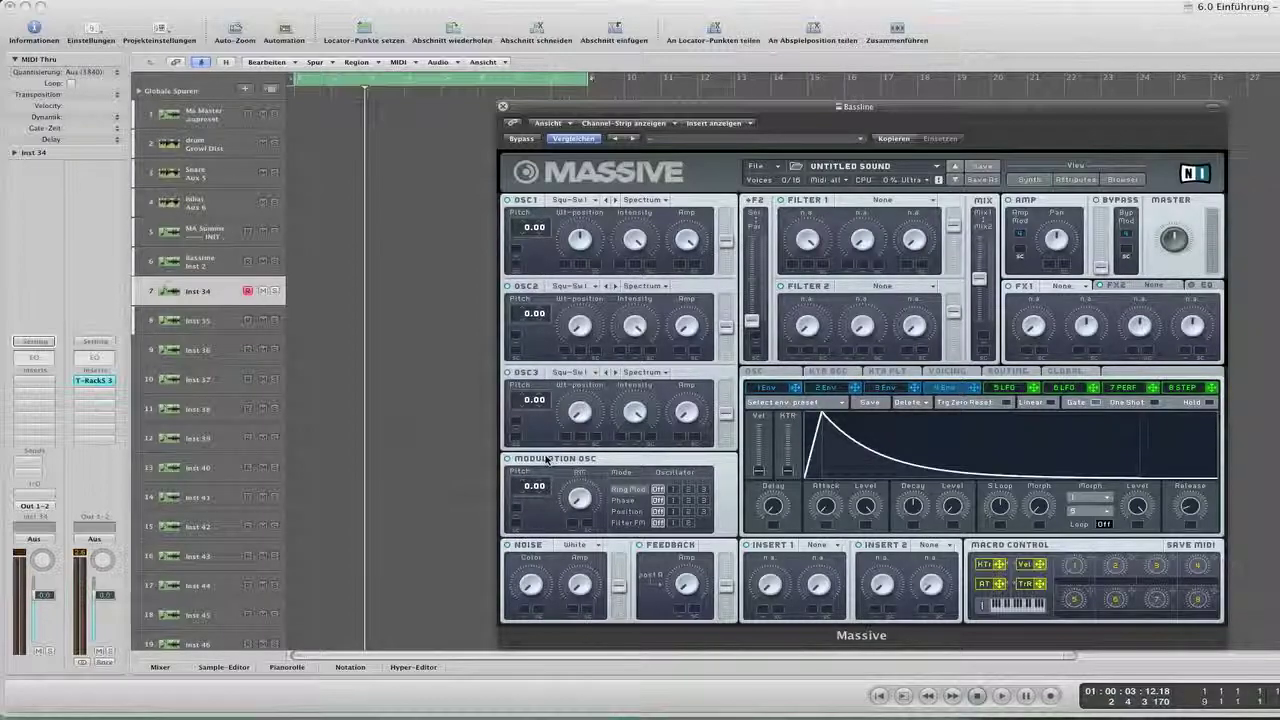
Look through the available Filter 1 types without changing the type, and show the settings of LFO 6
click(831, 207)
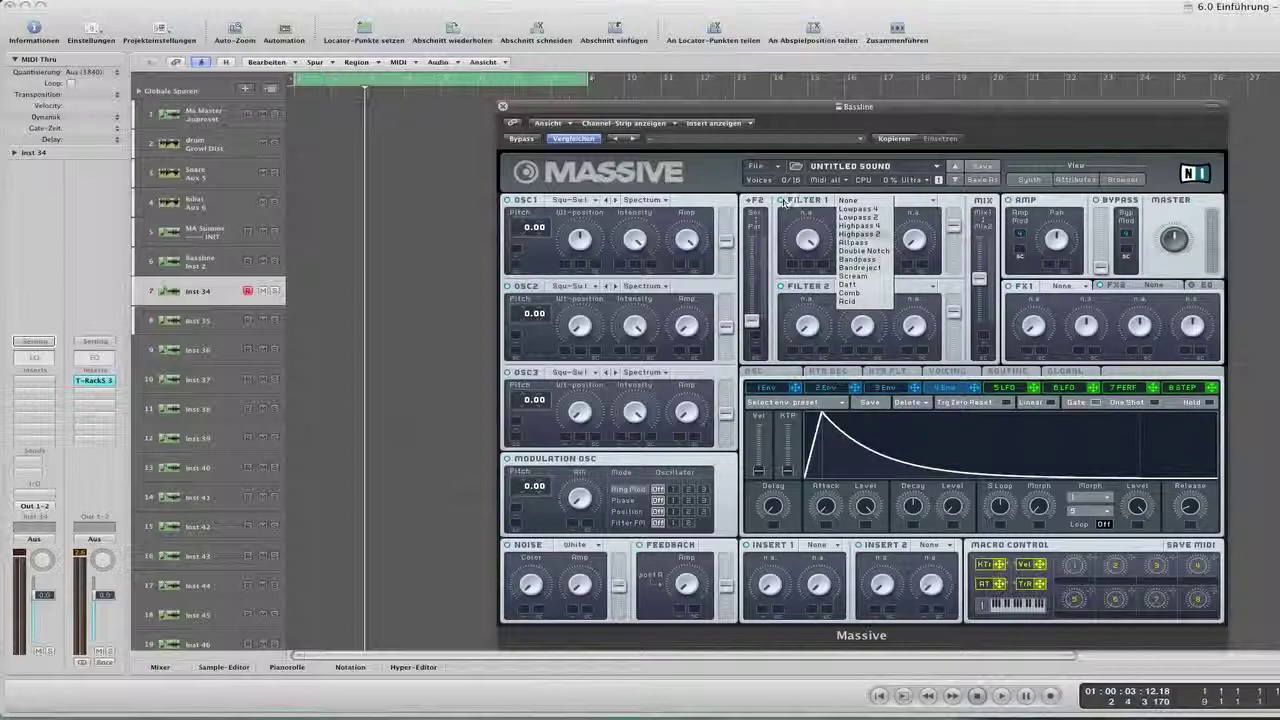
click(785, 201)
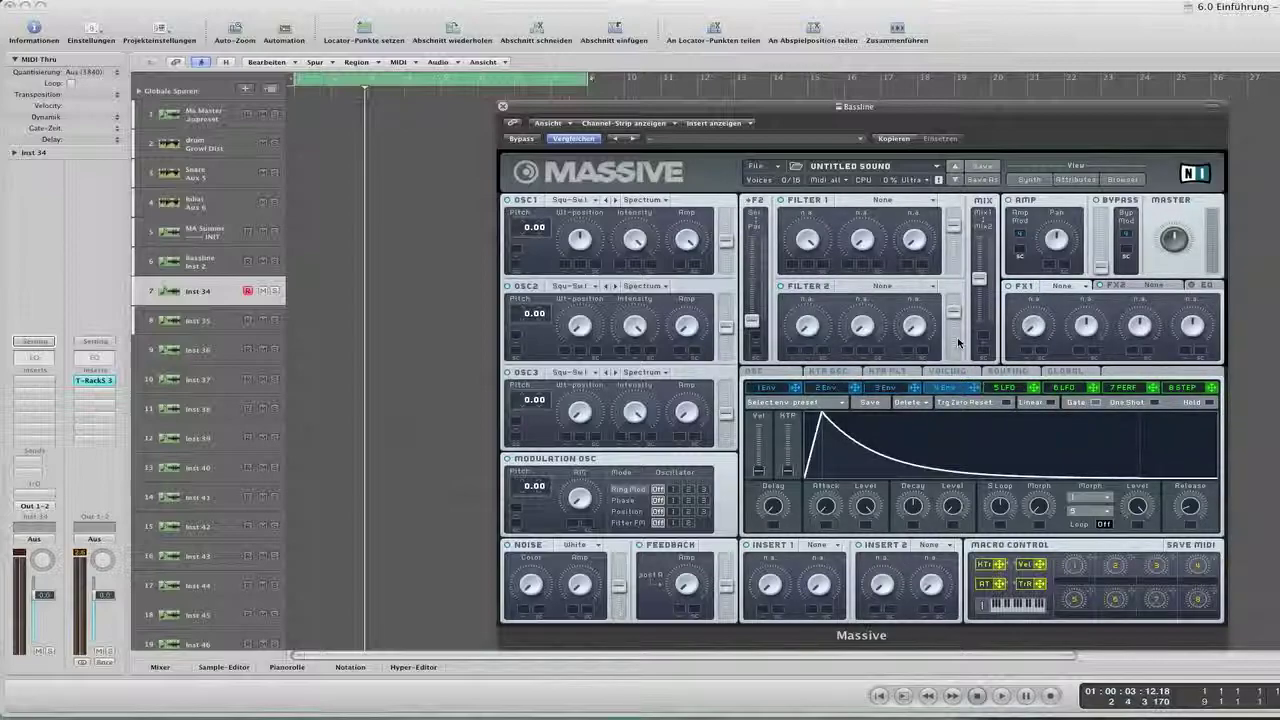
click(1069, 389)
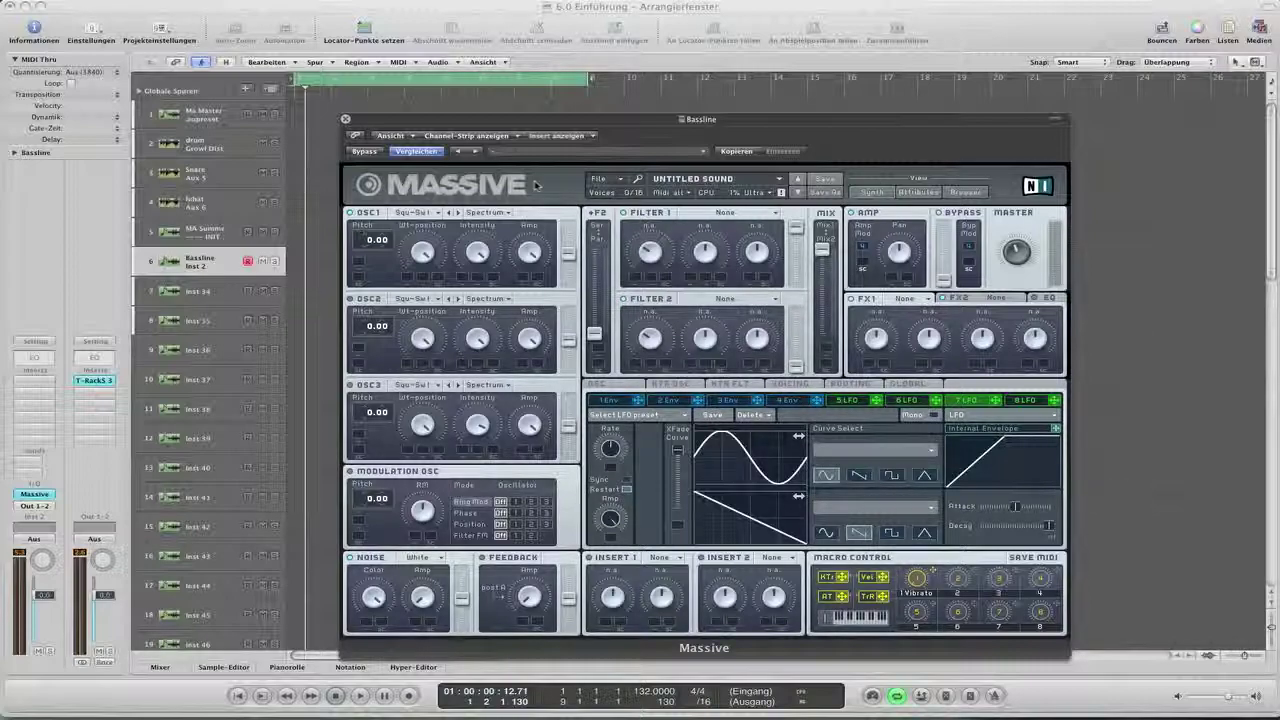
Examine the curves of envelopes 4, 3, 1 and 2 one after another
click(788, 401)
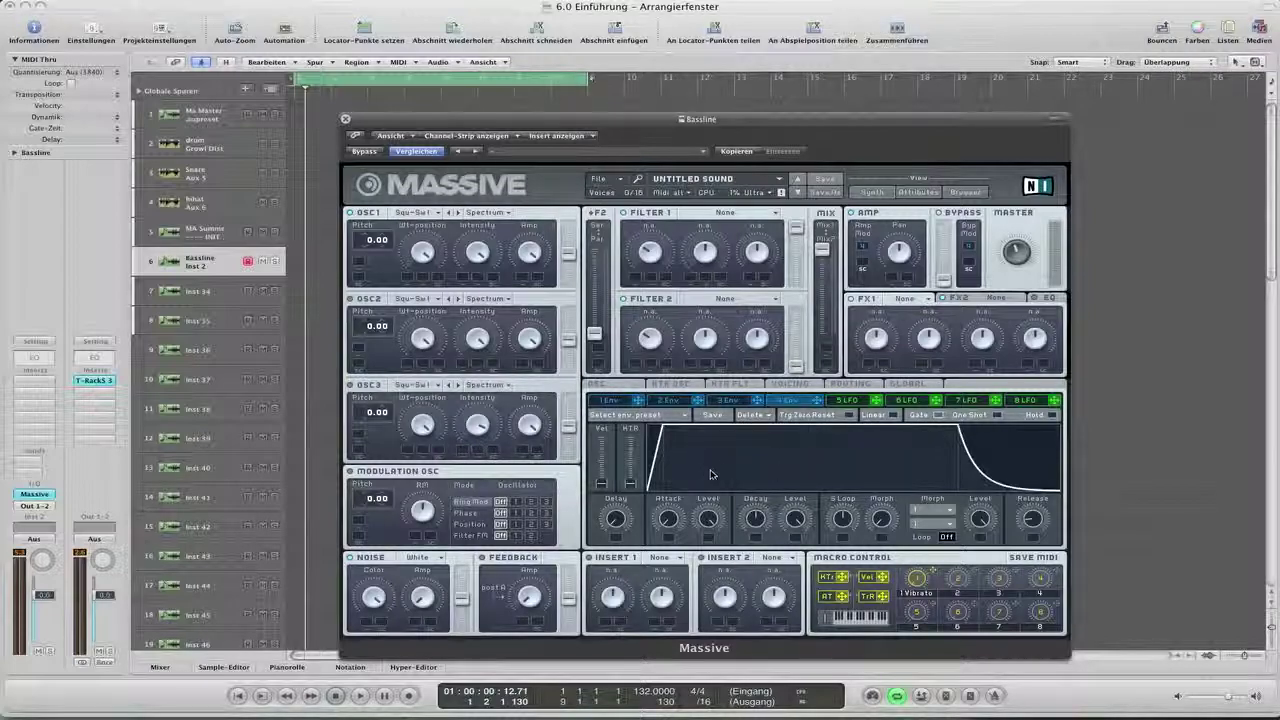
click(693, 401)
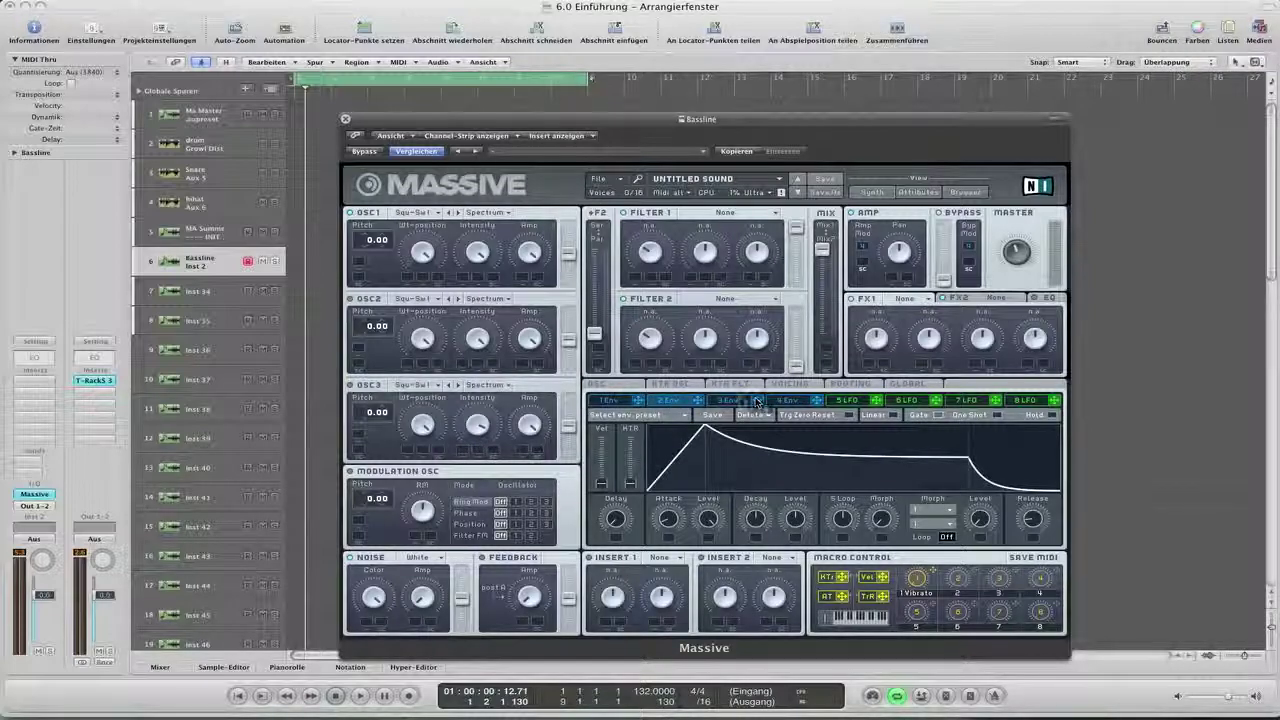
click(722, 401)
click(634, 404)
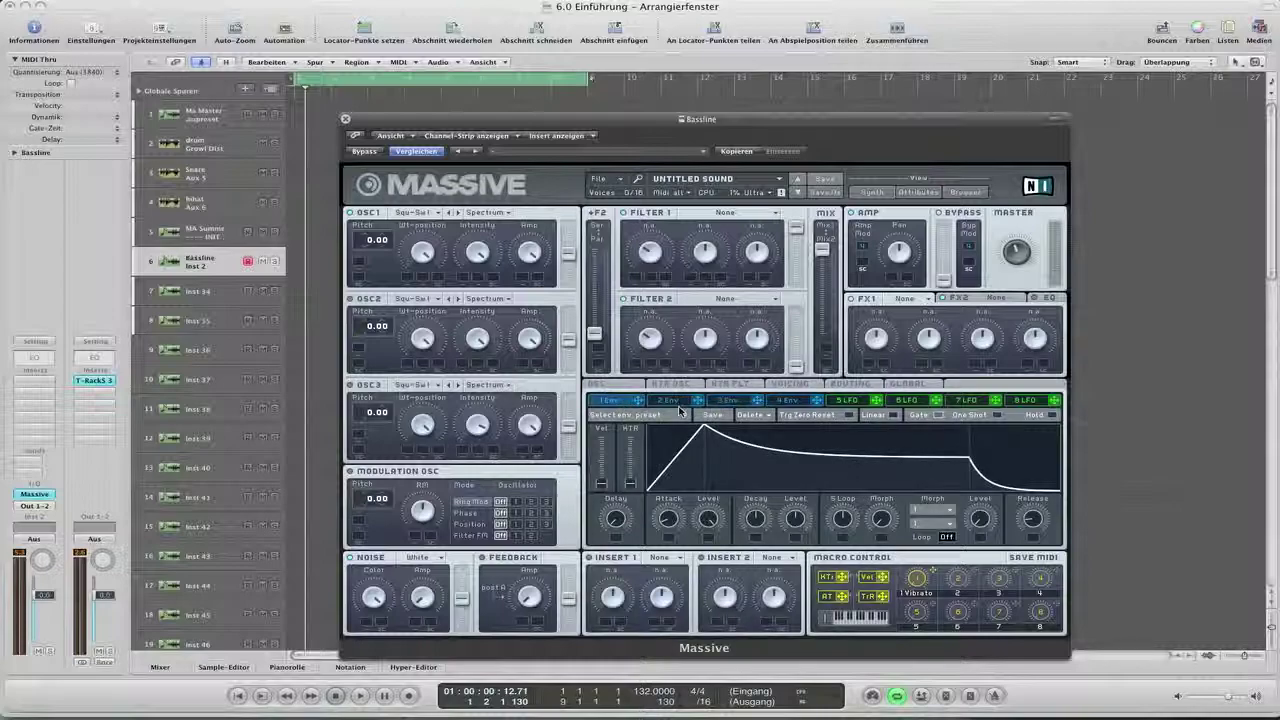
click(677, 401)
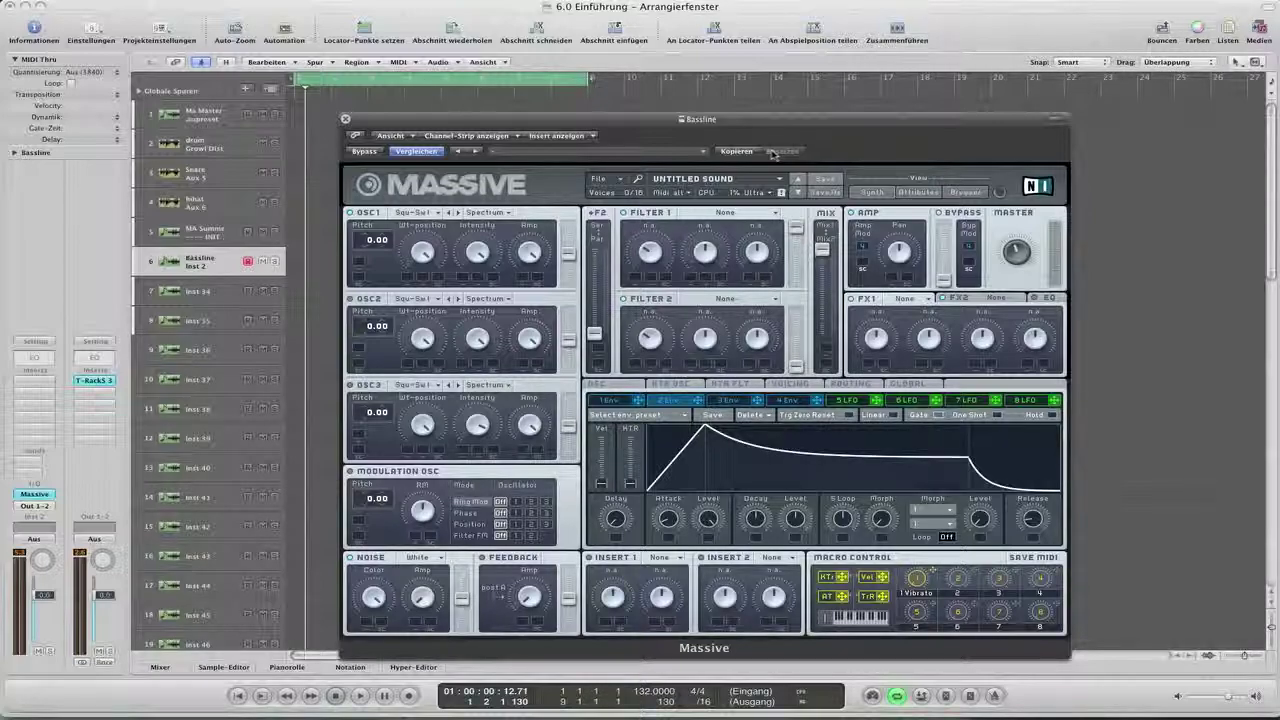
Shift the Massive window slightly and look at oscillator 1's wavetable choices without selecting one
drag(731, 114, 690, 123)
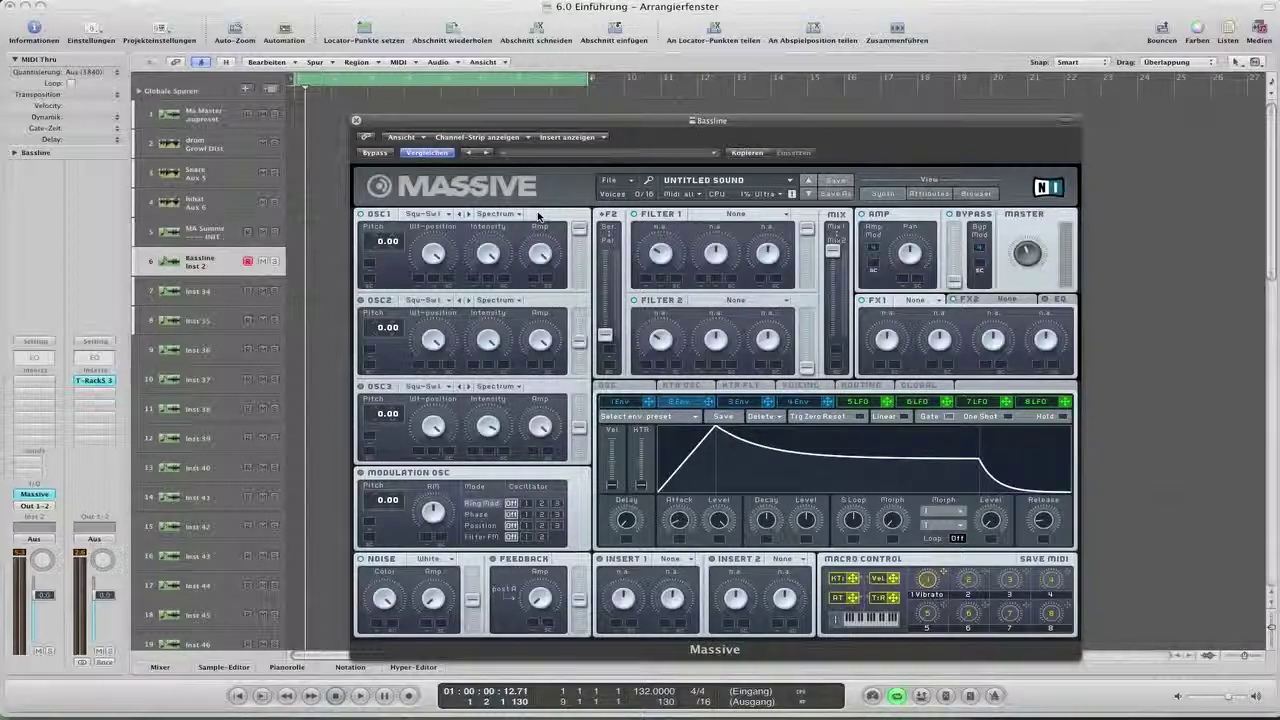
click(447, 218)
click(450, 218)
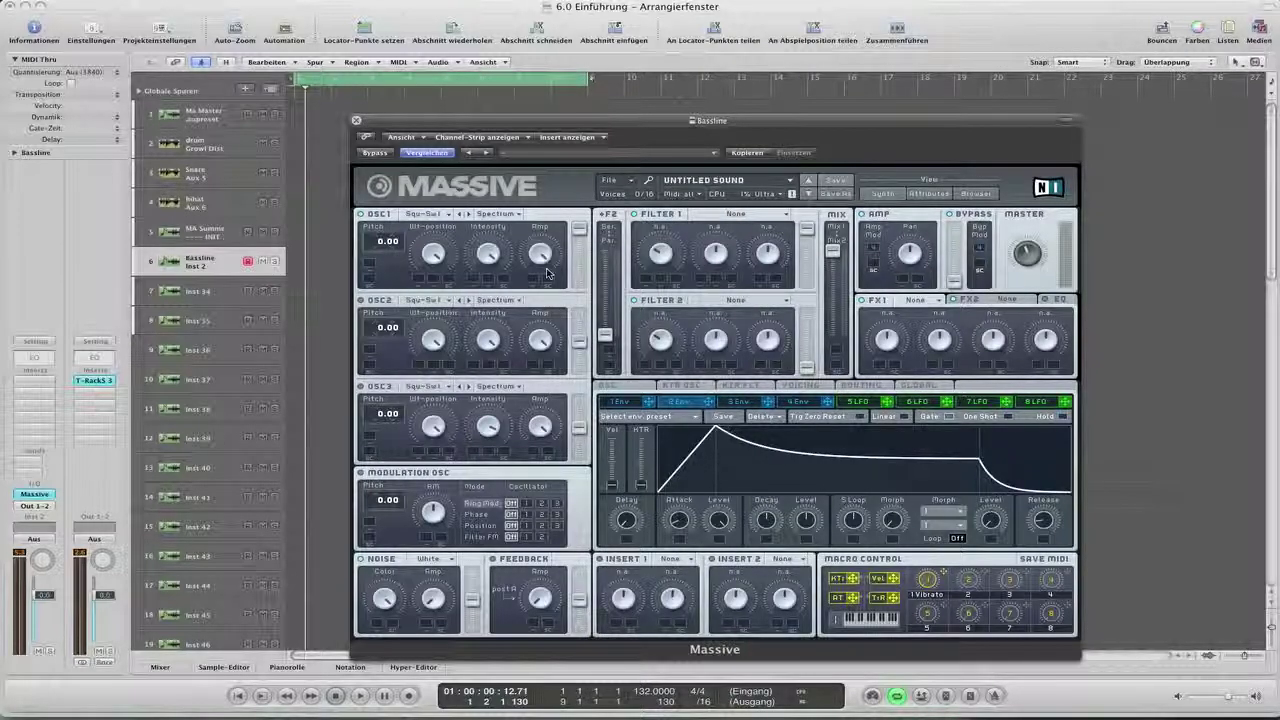
click(432, 214)
click(496, 203)
Load the Gentle Groove sound from the Drums category of Massive's sound browser
click(972, 194)
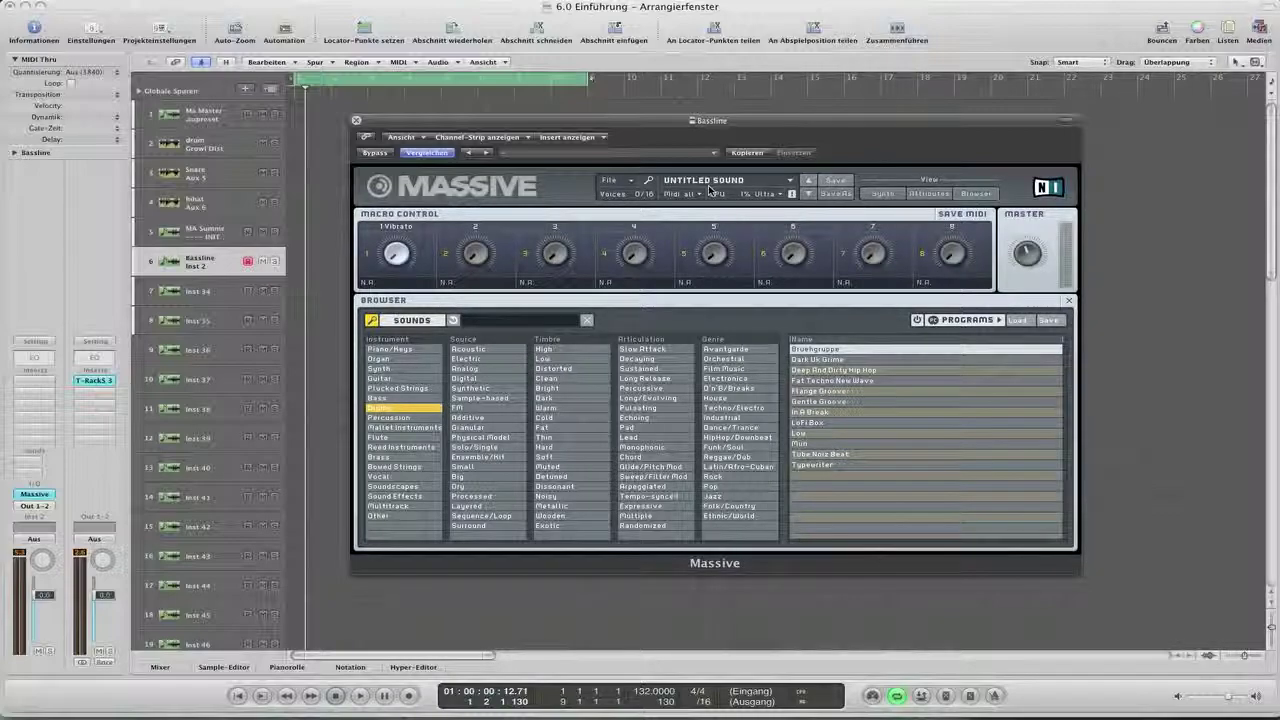
click(843, 401)
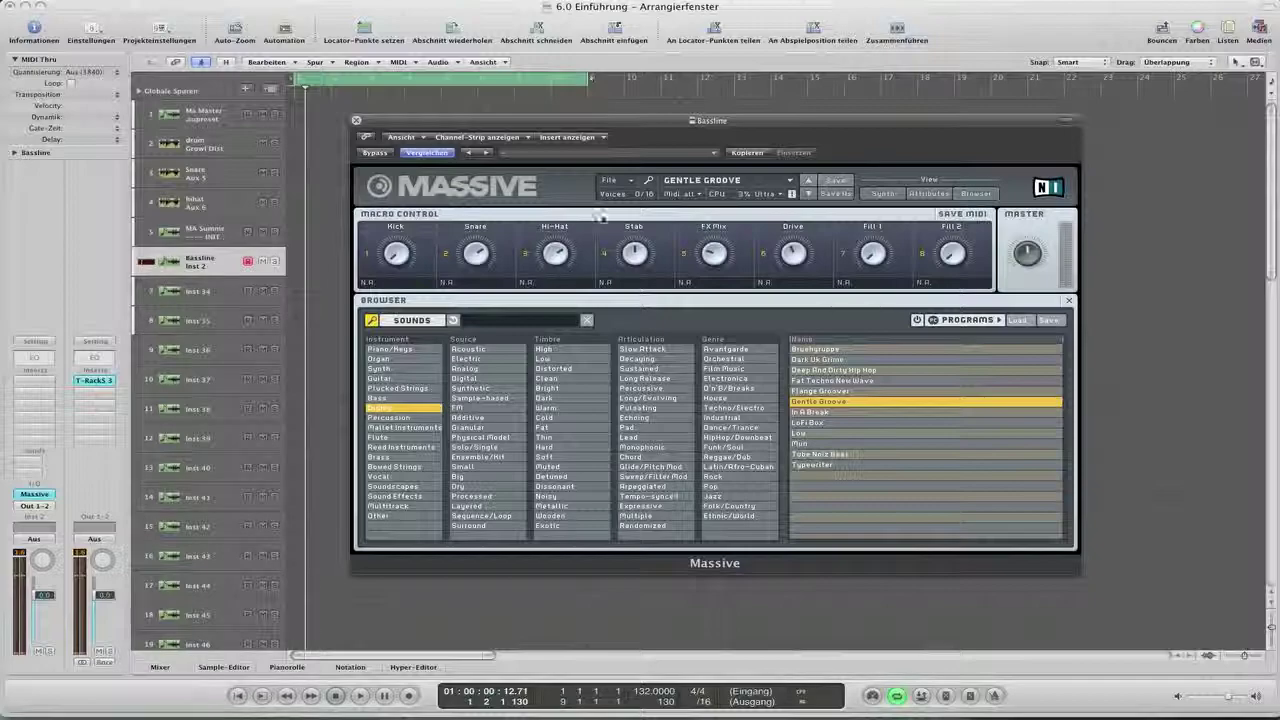
Return to the Synth view and examine the performer curves 7 PERF and 5 PERF
click(883, 193)
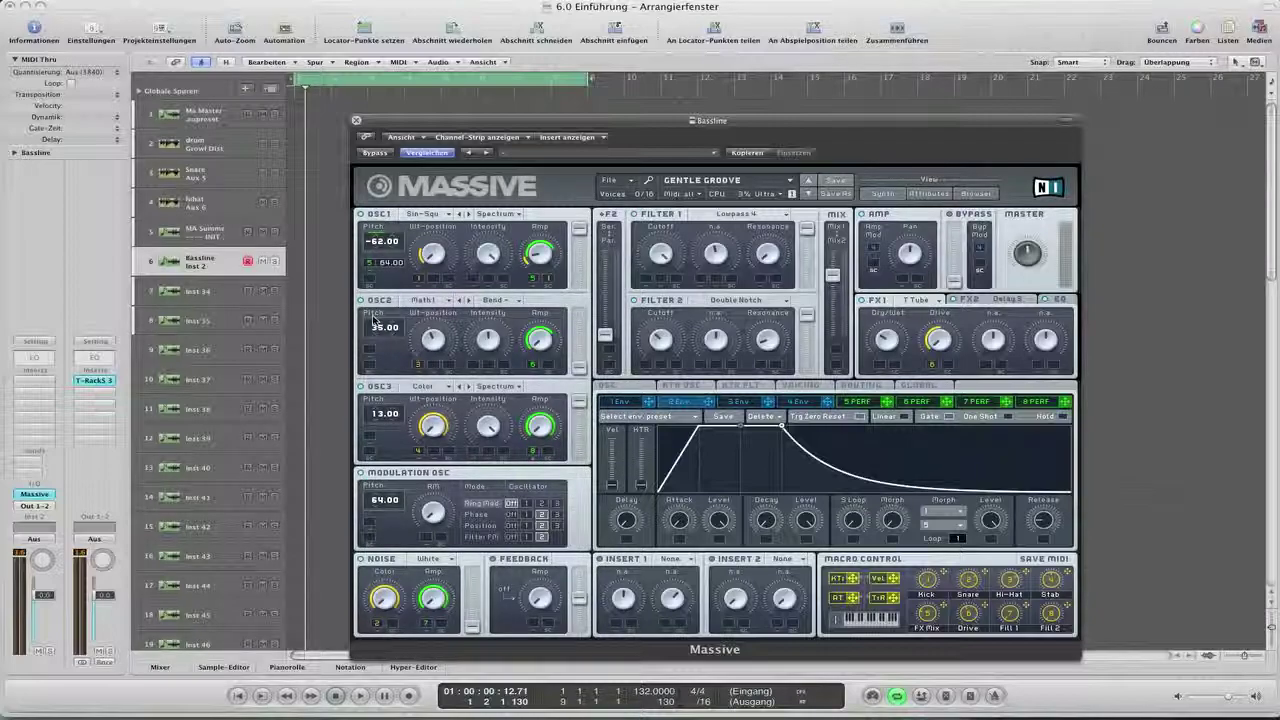
click(857, 401)
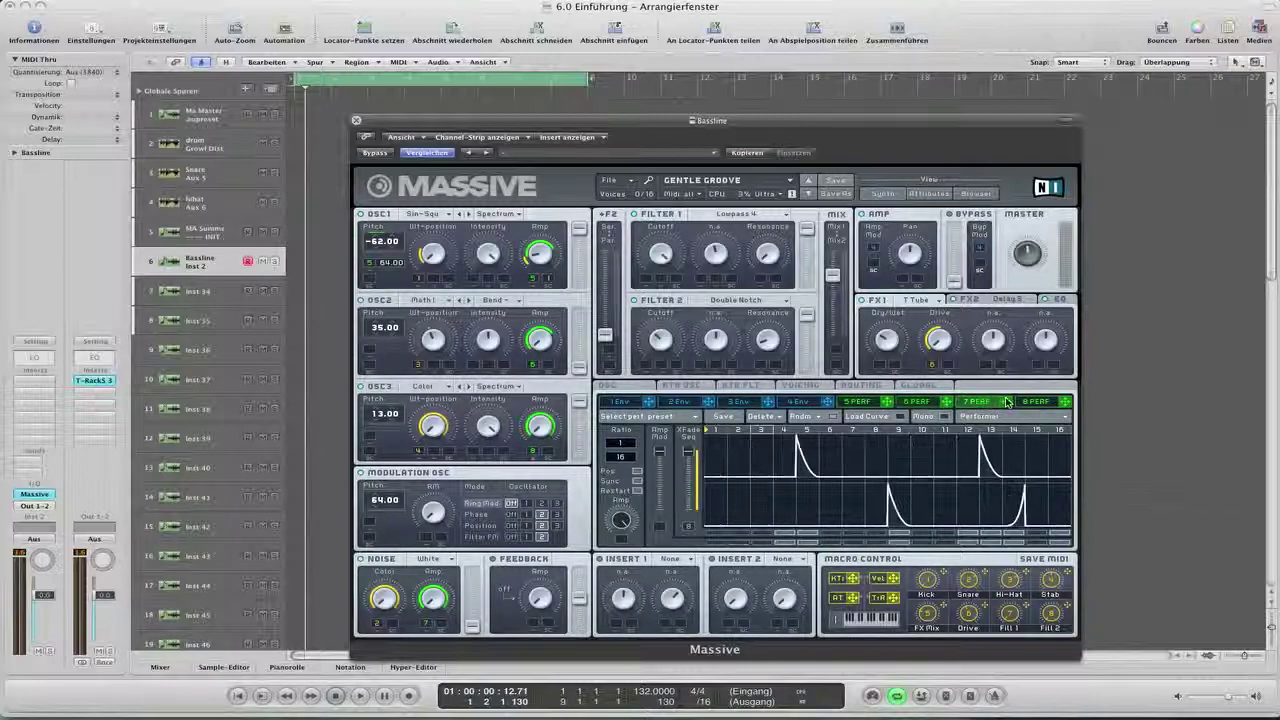
click(857, 402)
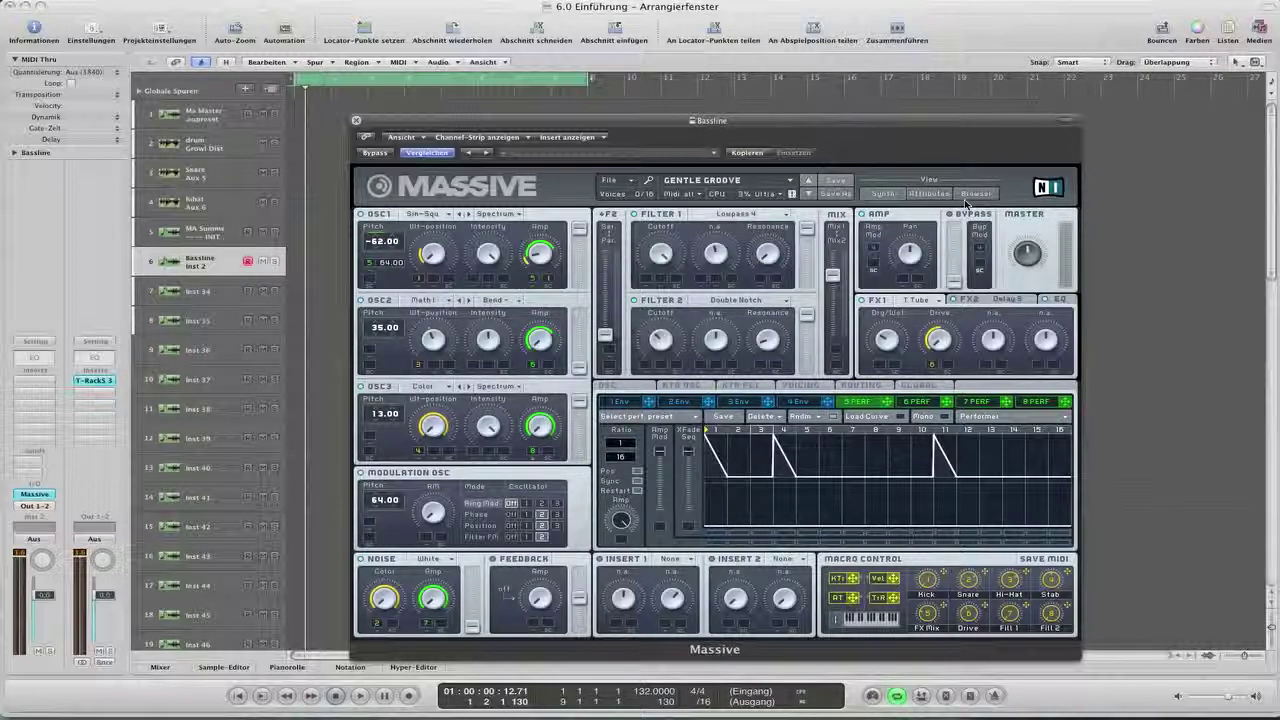
Look at the Browser and Attributes views and return to the Synth view
click(975, 194)
click(930, 194)
click(883, 194)
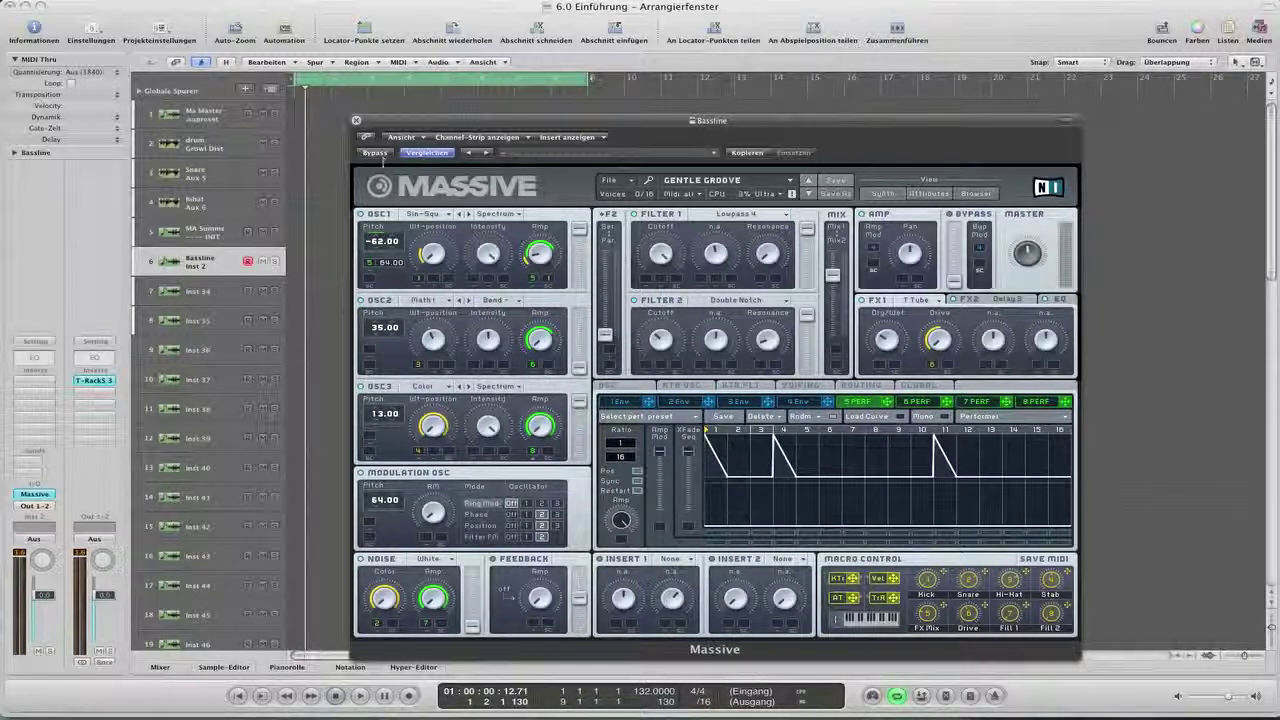
drag(708, 123, 644, 112)
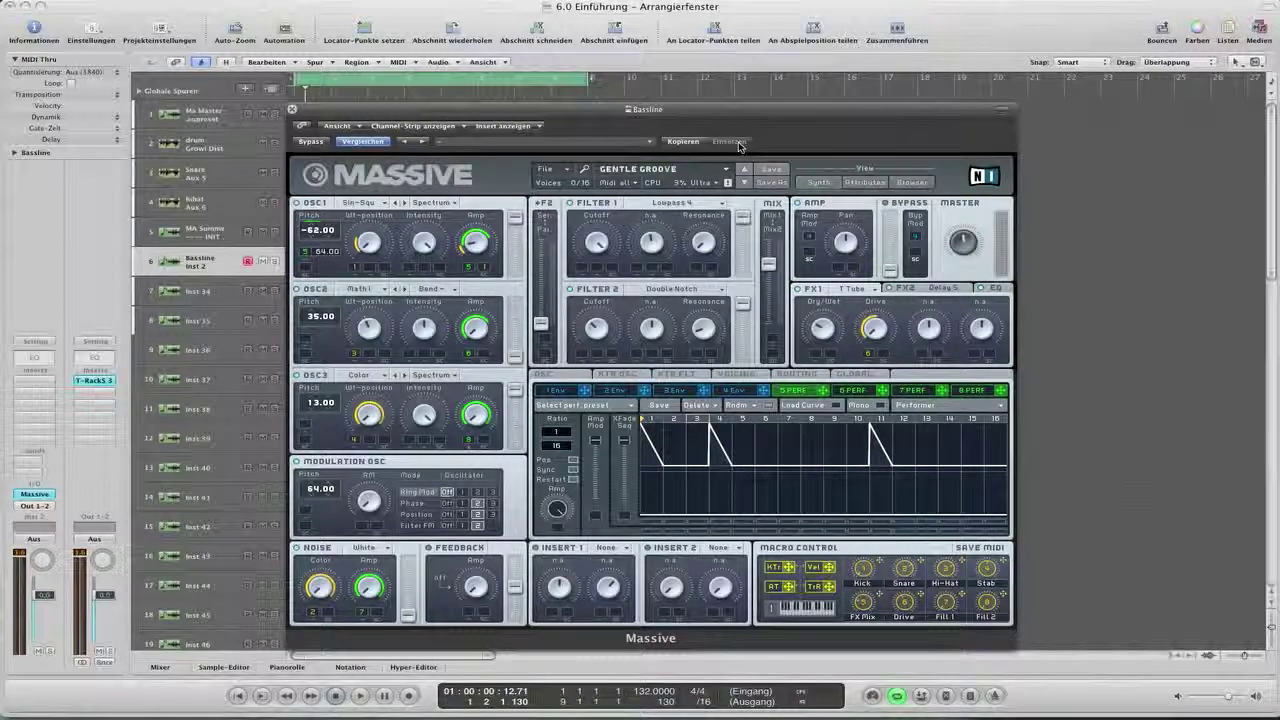
drag(660, 115, 727, 111)
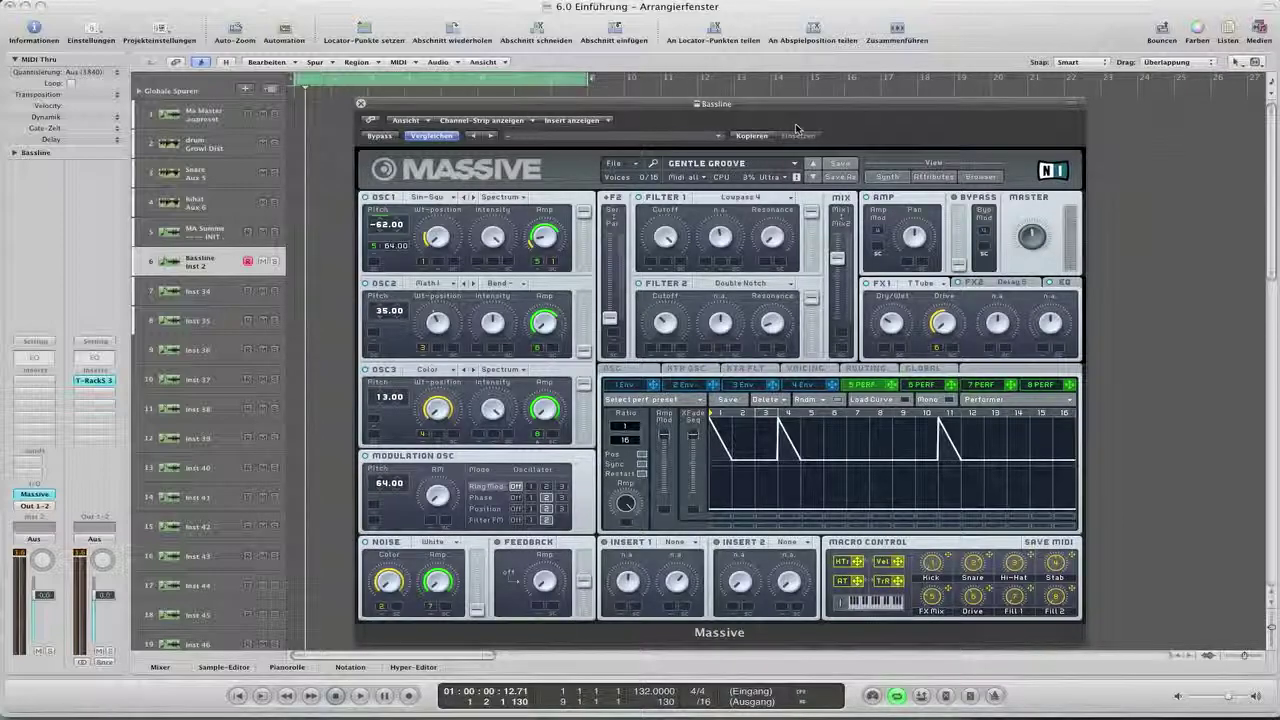